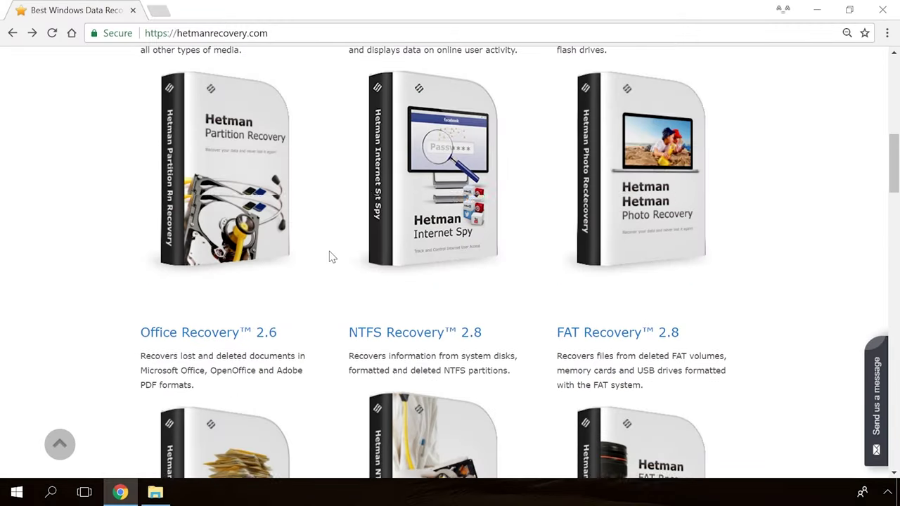
# Step: Open the Internet Spy page from the product list and start its Free Download
pyautogui.scroll(-5, 330, 251)
pyautogui.scroll(-4, 331, 255)
pyautogui.scroll(-3, 331, 256)
pyautogui.scroll(7, 331, 257)
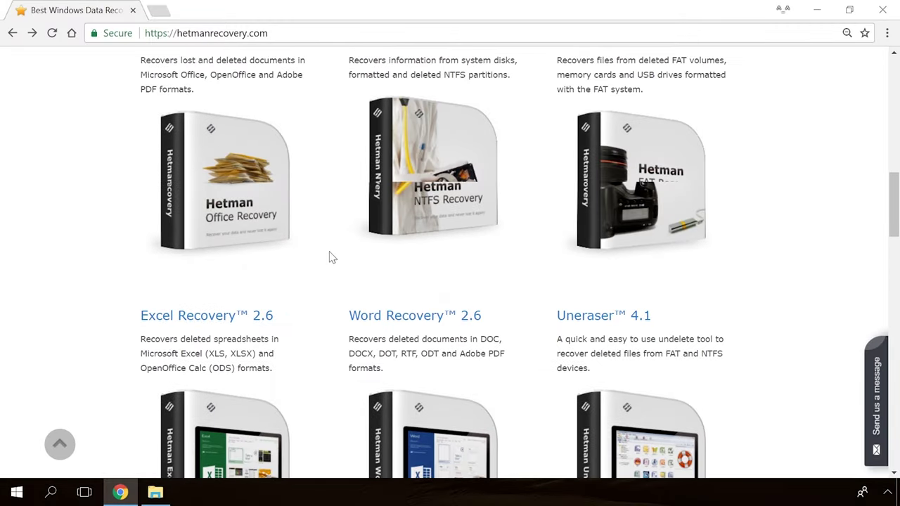
pyautogui.scroll(5, 331, 257)
pyautogui.scroll(2, 332, 257)
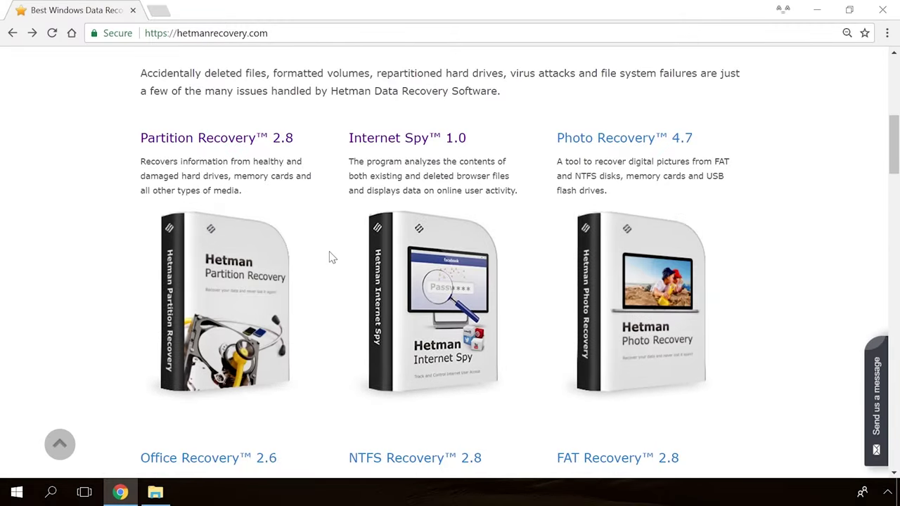
pyautogui.click(429, 141)
pyautogui.scroll(-1, 722, 258)
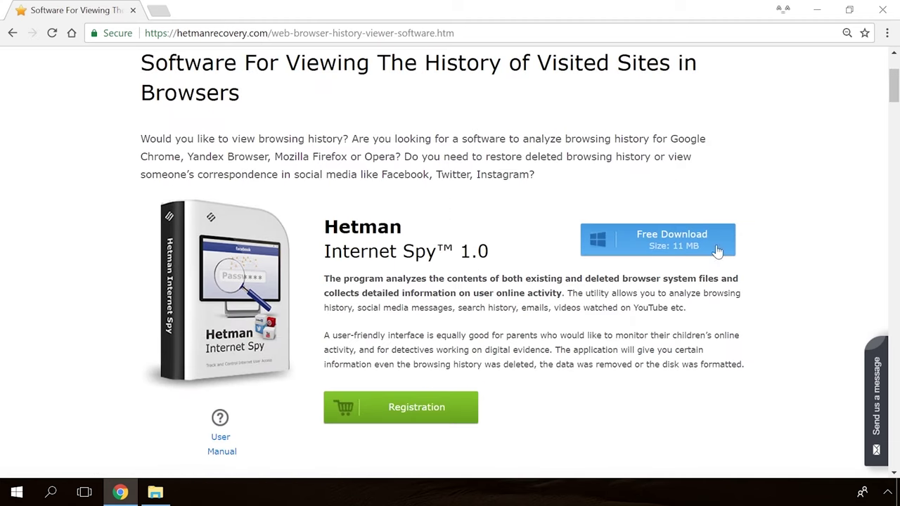
pyautogui.click(686, 242)
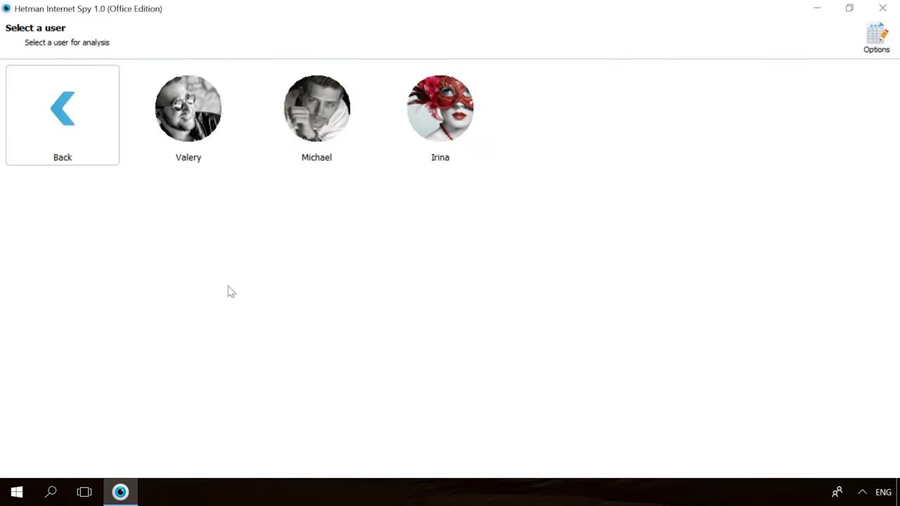
# Step: Analyse Google Chrome's browser data and show its saved Passwords
pyautogui.click(288, 147)
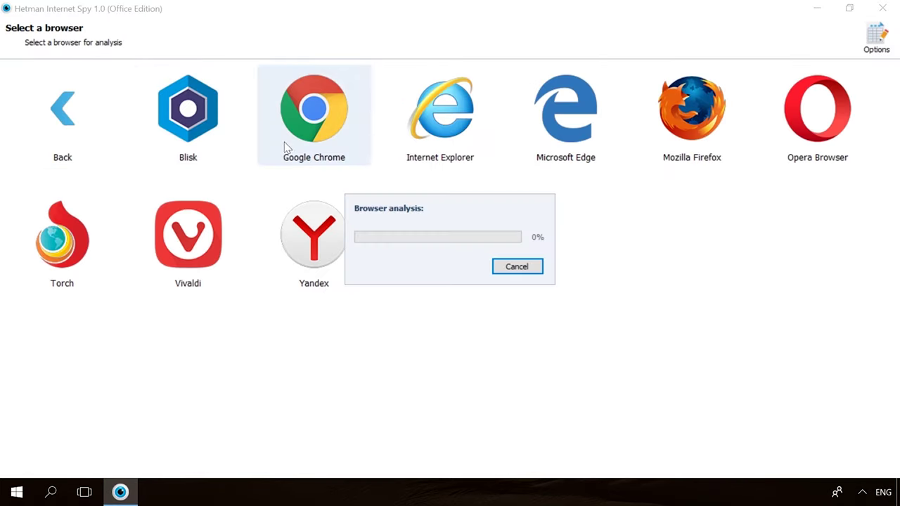
pyautogui.click(18, 157)
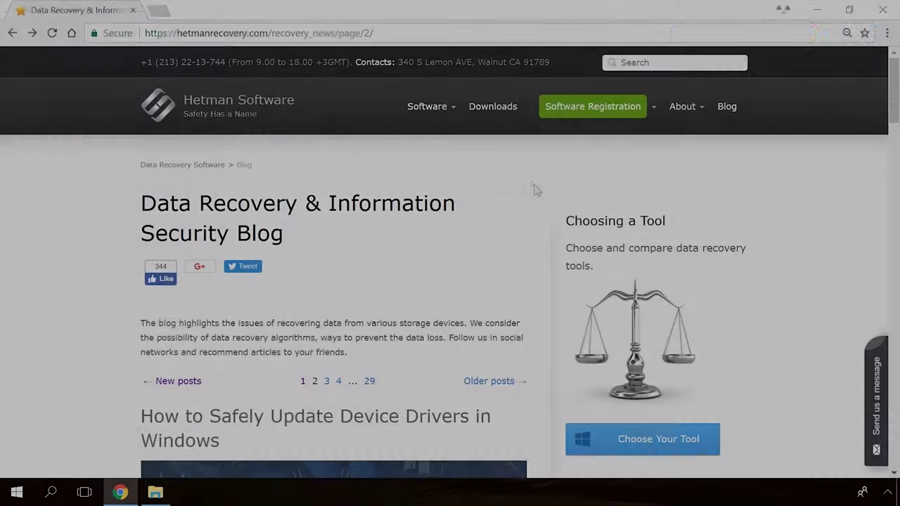
# Step: Find and open the 'Windows Detected a Hard Disk Problem' blog article
pyautogui.scroll(-2, 533, 191)
pyautogui.scroll(-5, 533, 191)
pyautogui.scroll(-5, 535, 189)
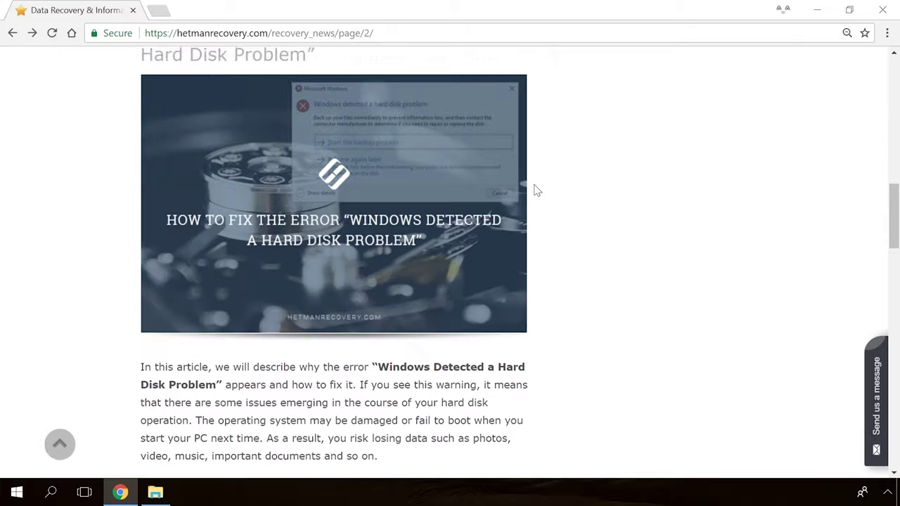
pyautogui.scroll(-5, 534, 189)
pyautogui.scroll(-5, 534, 188)
pyautogui.scroll(-5, 534, 189)
pyautogui.scroll(-4, 534, 190)
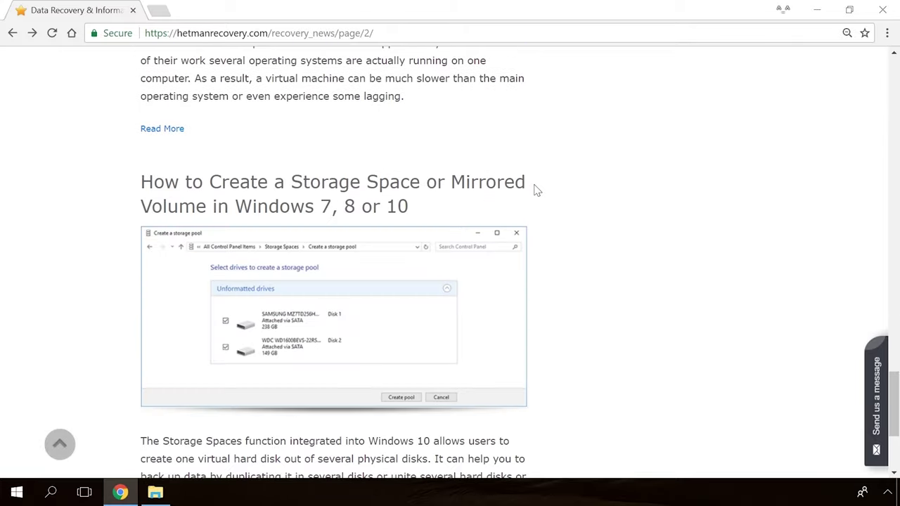
pyautogui.scroll(5, 535, 190)
pyautogui.scroll(10, 534, 190)
pyautogui.scroll(4, 535, 190)
pyautogui.scroll(3, 535, 190)
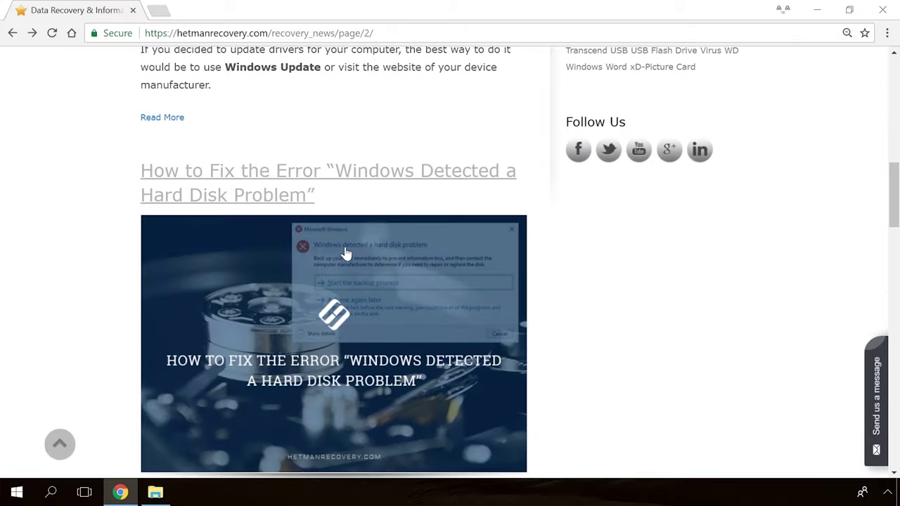
pyautogui.click(344, 253)
# Step: Read down the article and bring up the 'Send us a message' contact form
pyautogui.scroll(-4, 535, 307)
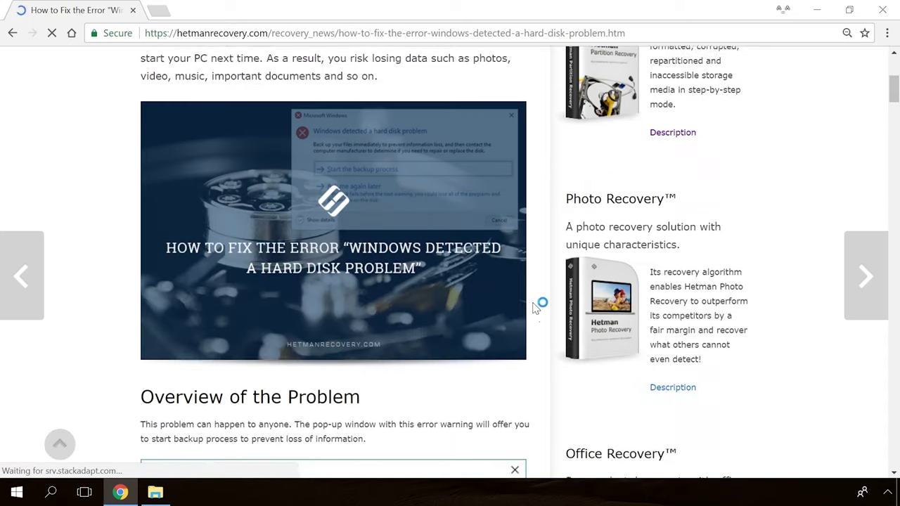
pyautogui.scroll(-6, 534, 307)
pyautogui.scroll(-4, 534, 307)
pyautogui.scroll(-6, 534, 307)
pyautogui.scroll(-5, 534, 307)
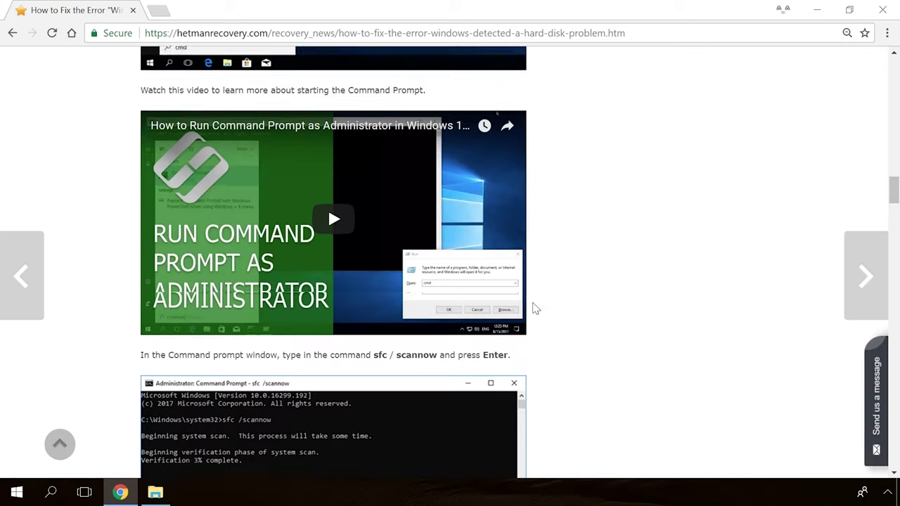
pyautogui.click(880, 380)
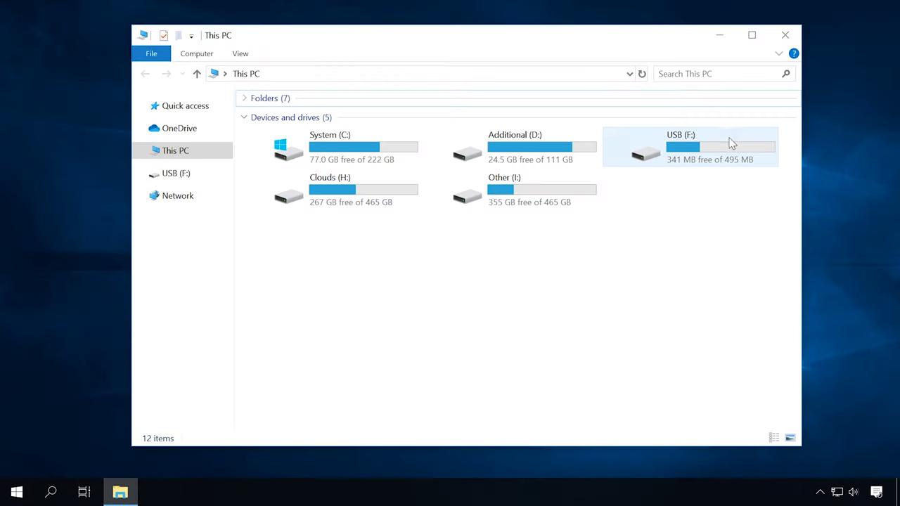
# Step: Check the files on USB (F:), then launch Command Prompt as administrator via search
pyautogui.click(723, 135)
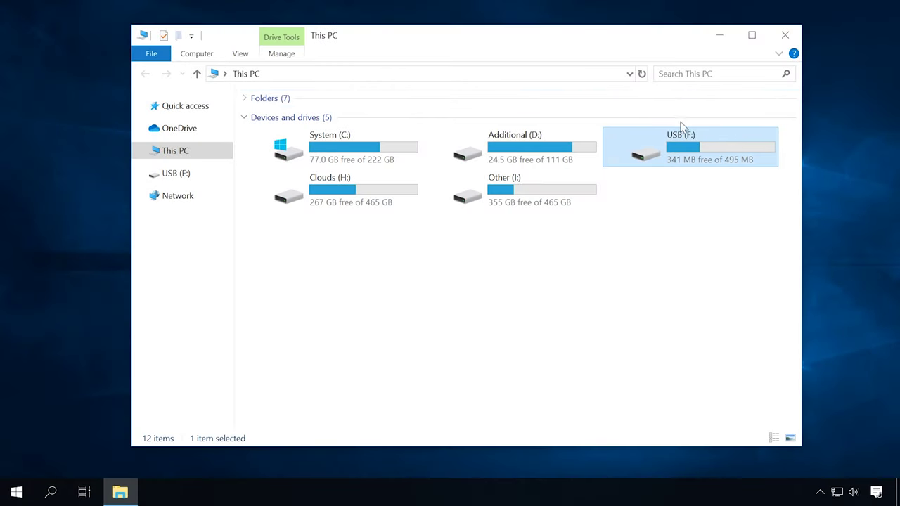
pyautogui.doubleClick(683, 153)
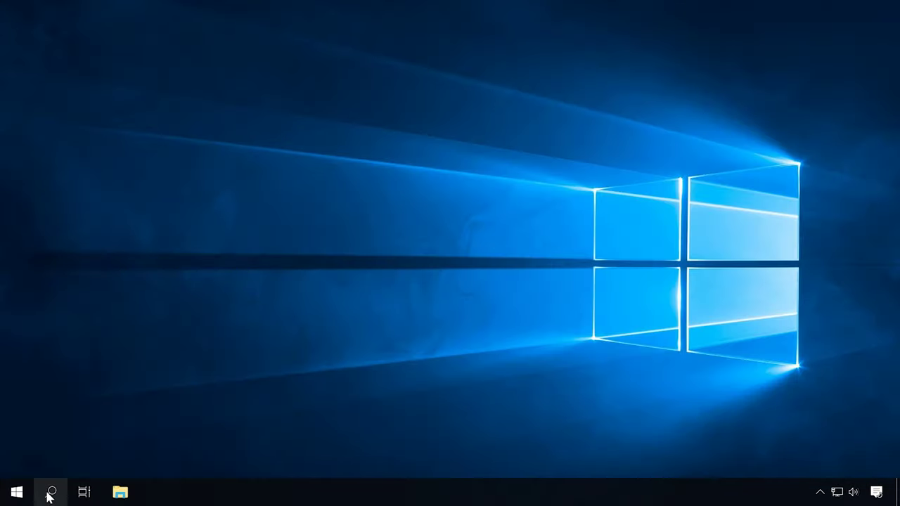
pyautogui.click(47, 494)
pyautogui.write('cmd')
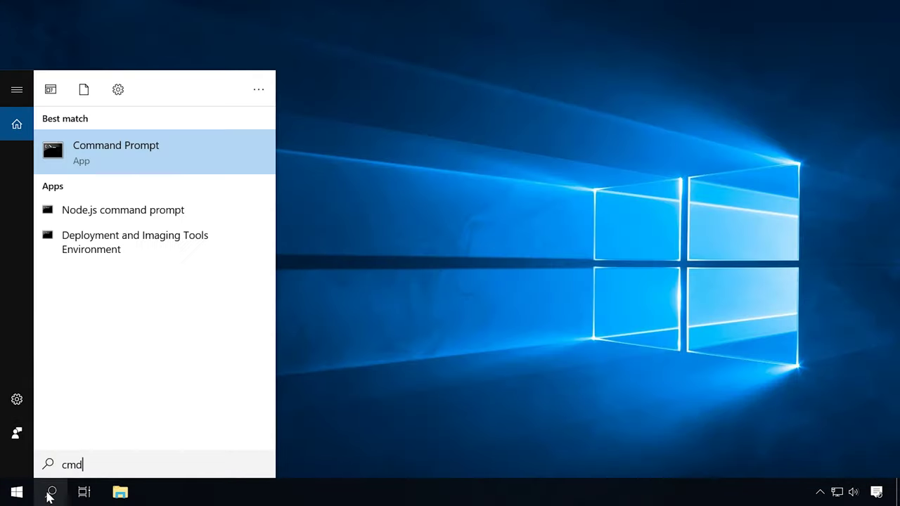
pyautogui.rightClick(187, 156)
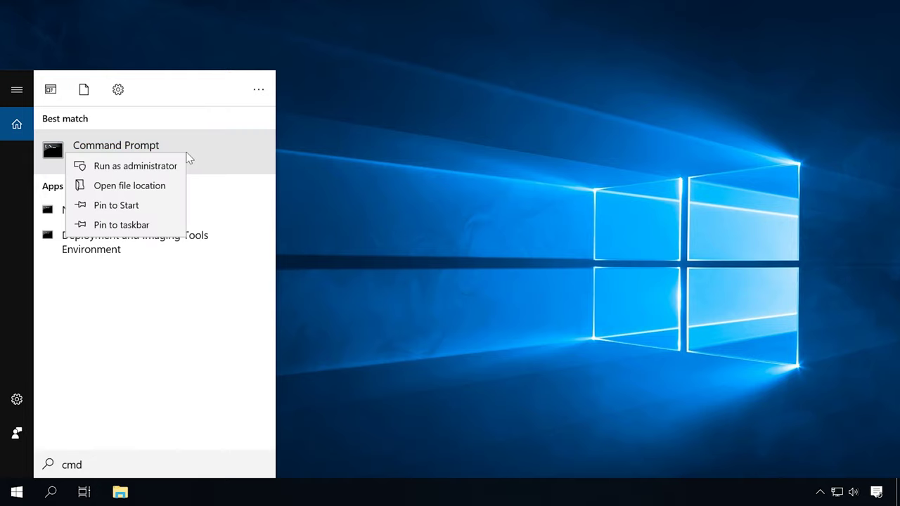
pyautogui.click(134, 168)
pyautogui.write('list disk')
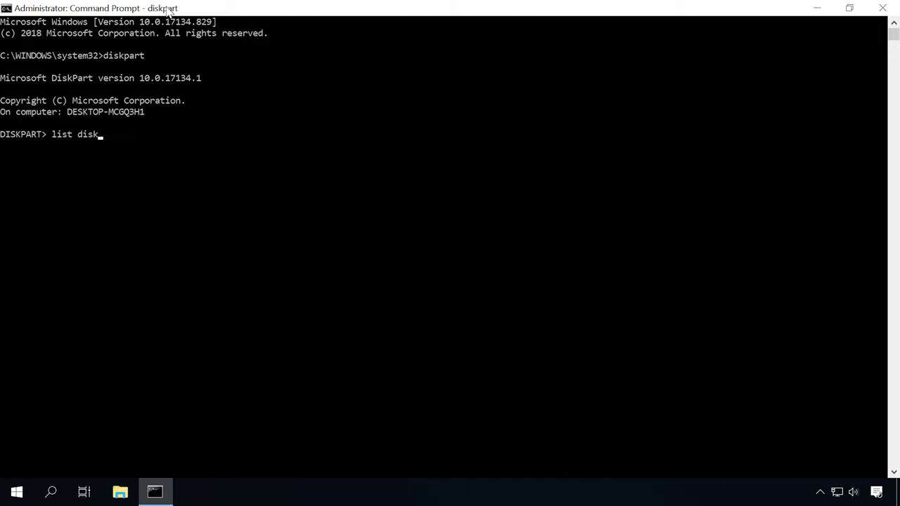
# Step: In DiskPart, list the disks and select disk 3, the 499 MB USB drive
pyautogui.press('Return')
pyautogui.write('select di')
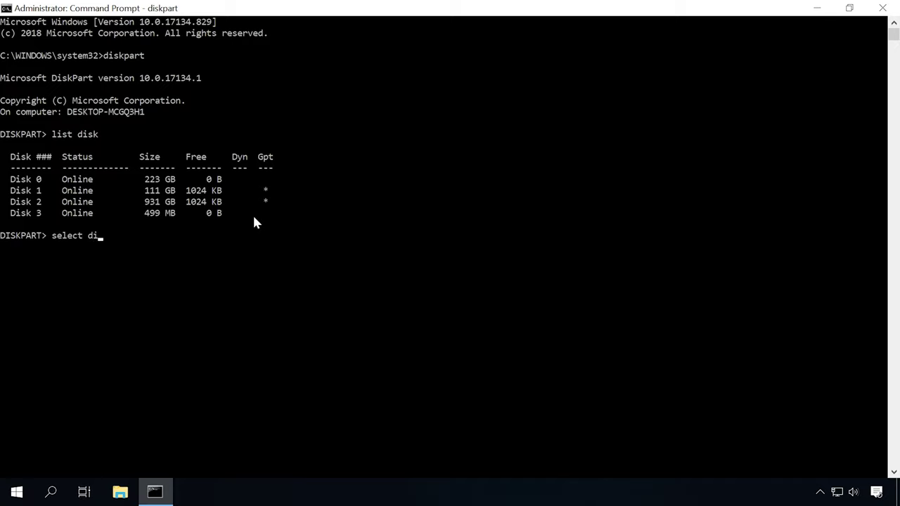
pyautogui.write('sk')
pyautogui.write(' 3')
pyautogui.press('Return')
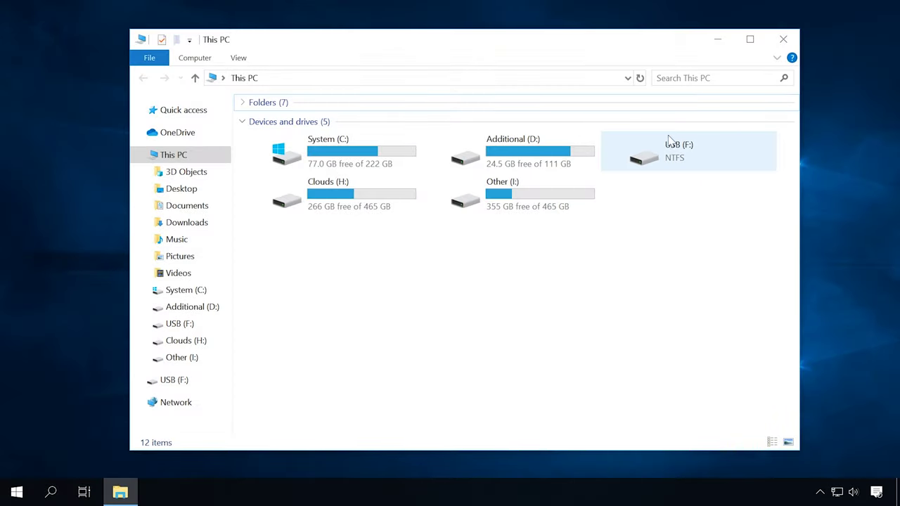
# Step: Try opening USB (F:), which now only prompts to insert a disk
pyautogui.doubleClick(687, 158)
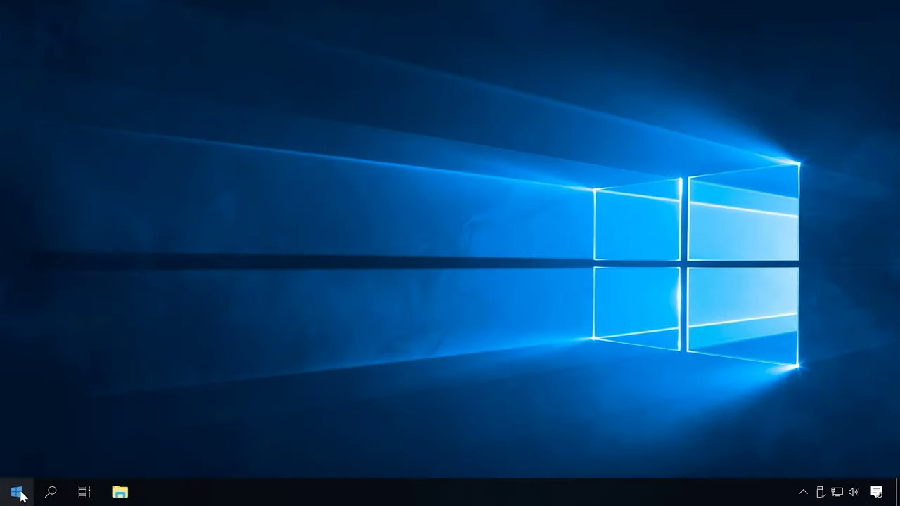
# Step: Open Disk Management maximized and select Disk 3's 500 MB unallocated area
pyautogui.rightClick(21, 496)
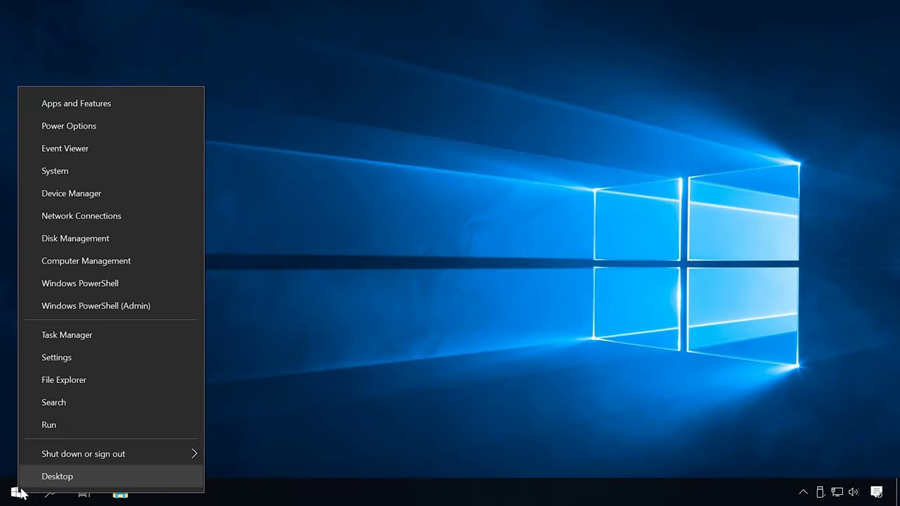
pyautogui.click(73, 239)
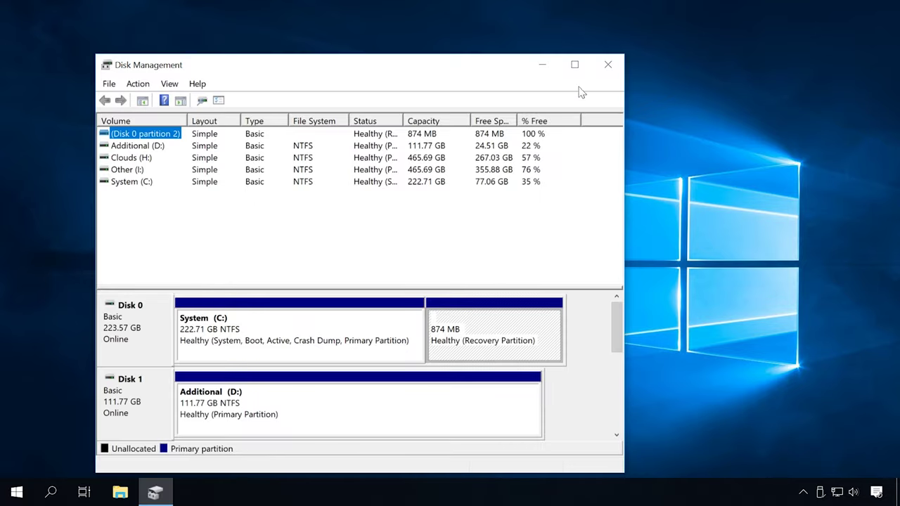
pyautogui.click(578, 63)
pyautogui.moveTo(890, 307); pyautogui.dragTo(890, 383)
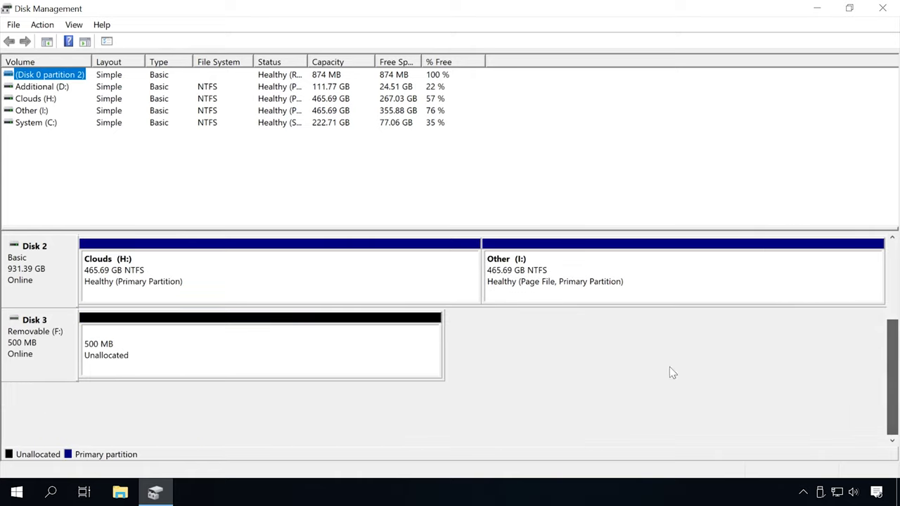
pyautogui.click(140, 356)
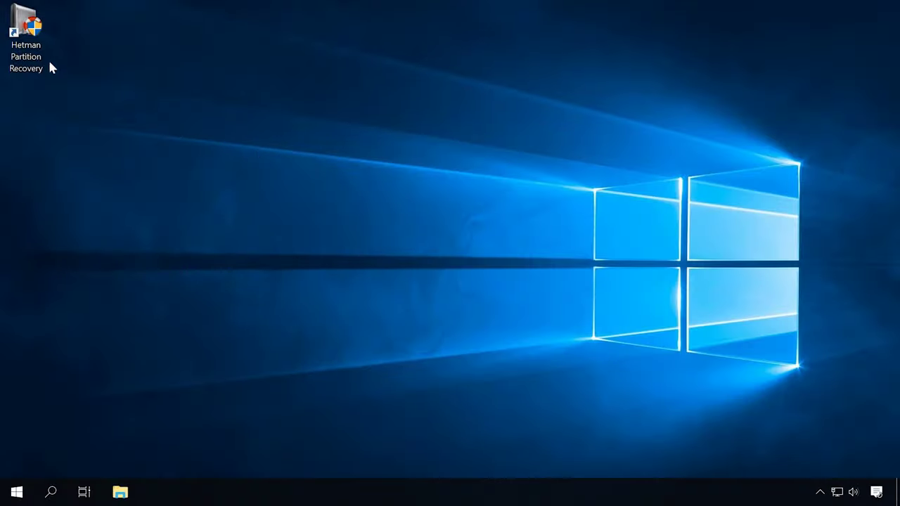
# Step: Launch Hetman Partition Recovery and start analysing Removable Disk (F:), which fails
pyautogui.click(20, 48)
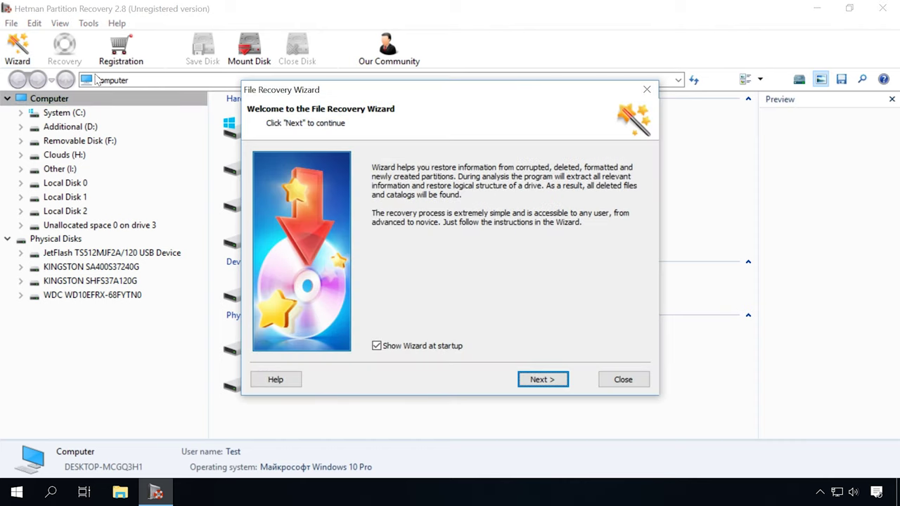
pyautogui.click(647, 89)
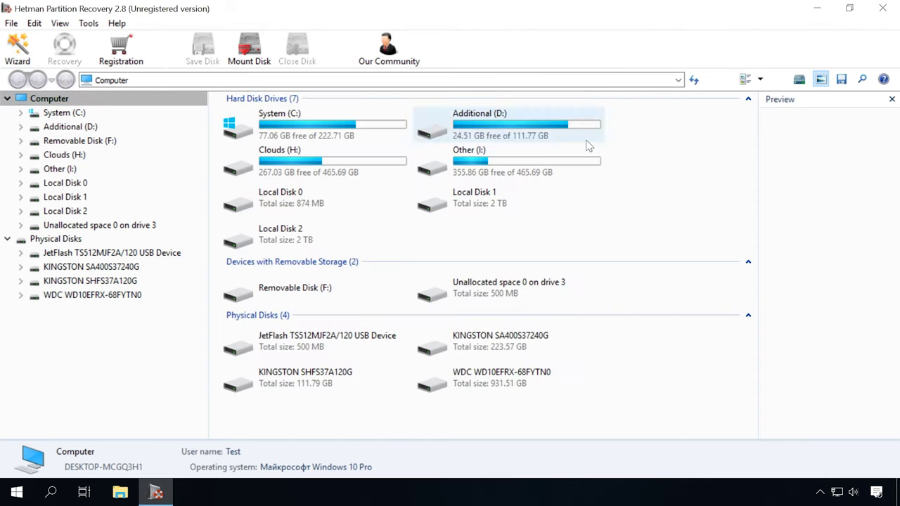
pyautogui.click(288, 289)
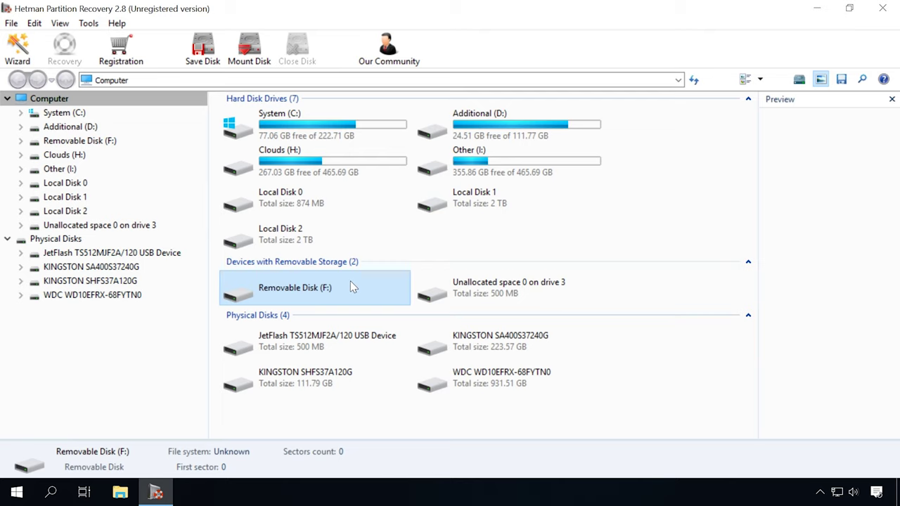
pyautogui.doubleClick(89, 143)
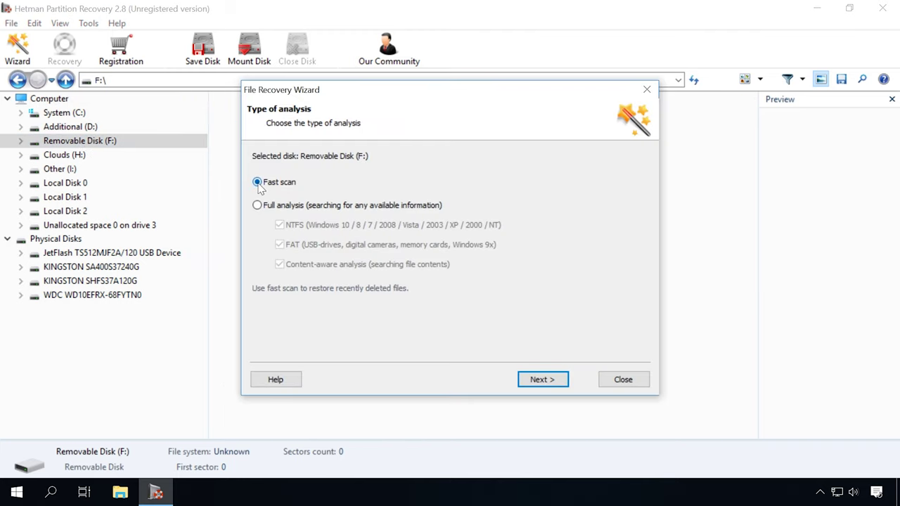
pyautogui.click(542, 383)
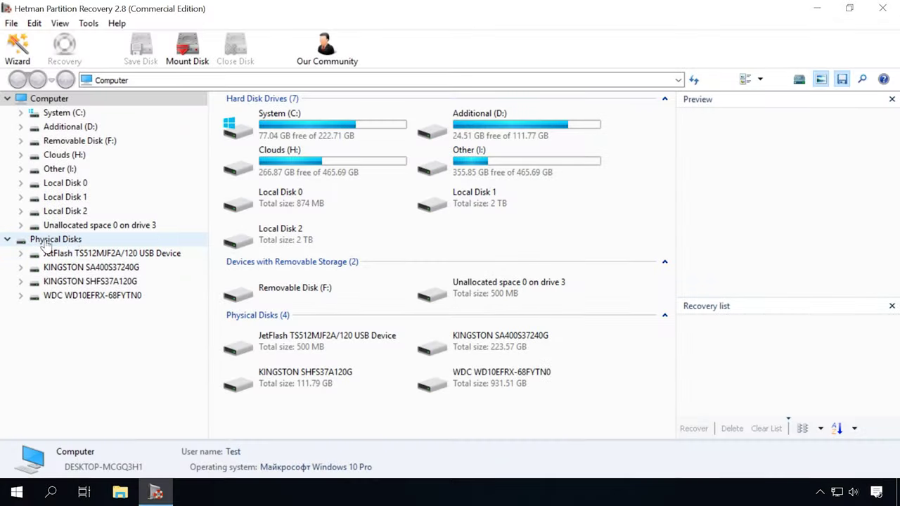
# Step: Run a Full analysis of the JetFlash USB Device from the Physical Disks list
pyautogui.click(43, 241)
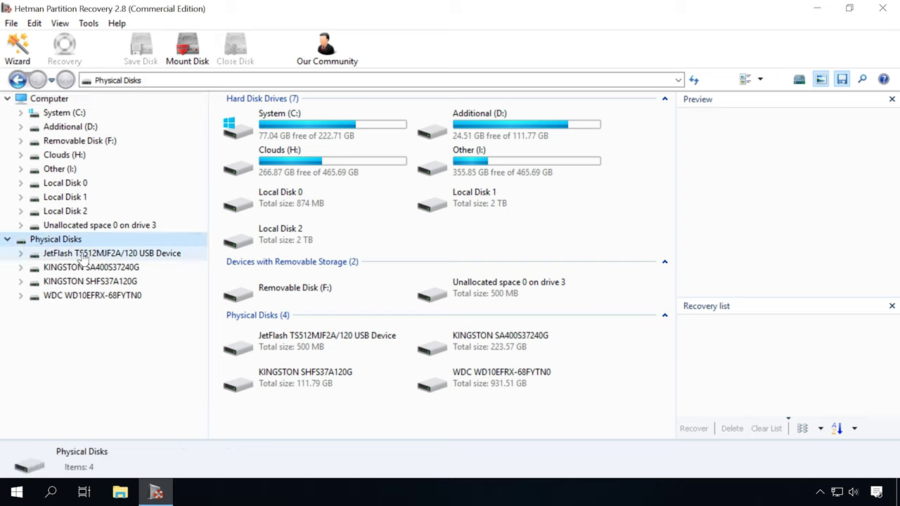
pyautogui.doubleClick(72, 256)
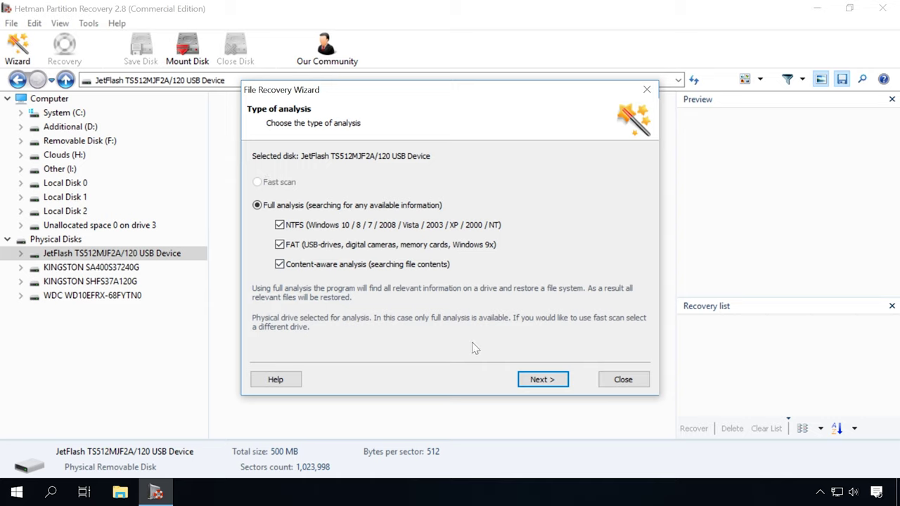
pyautogui.click(547, 381)
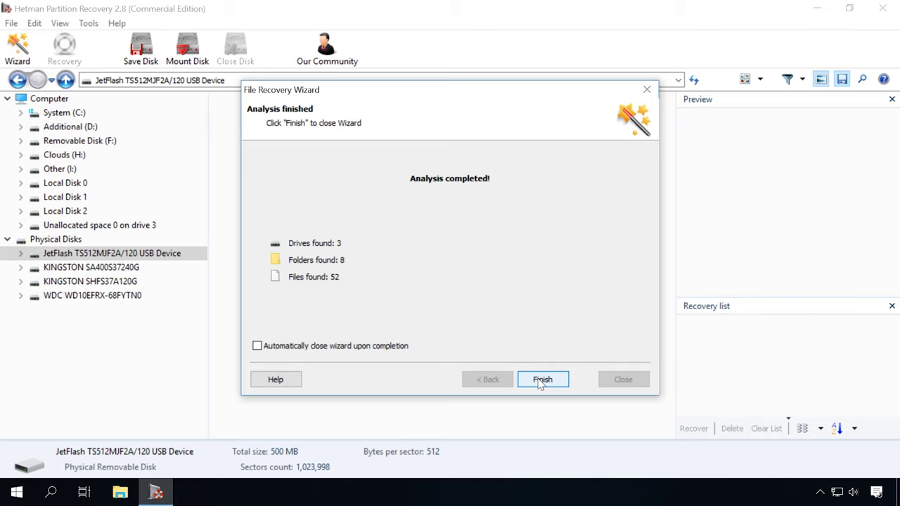
pyautogui.click(540, 381)
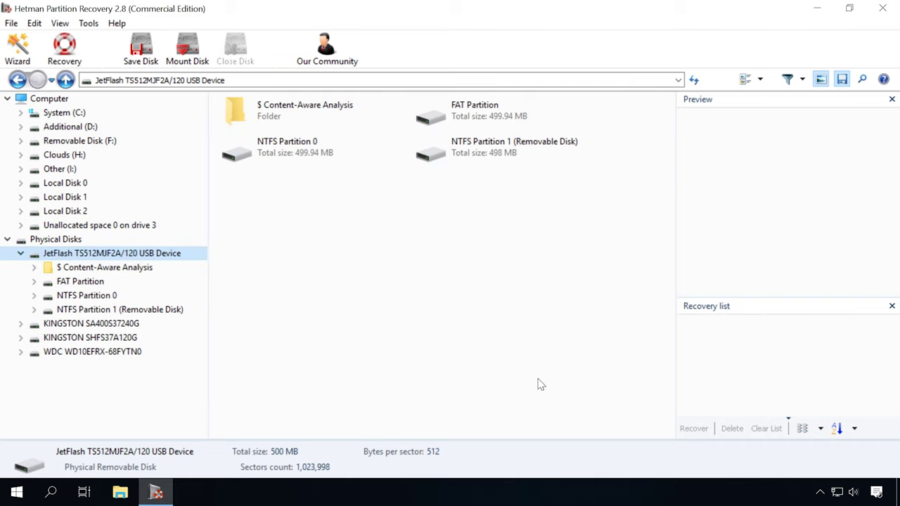
# Step: Expand the FAT and NTFS partitions and open NTFS Partition 1's file list
pyautogui.click(95, 284)
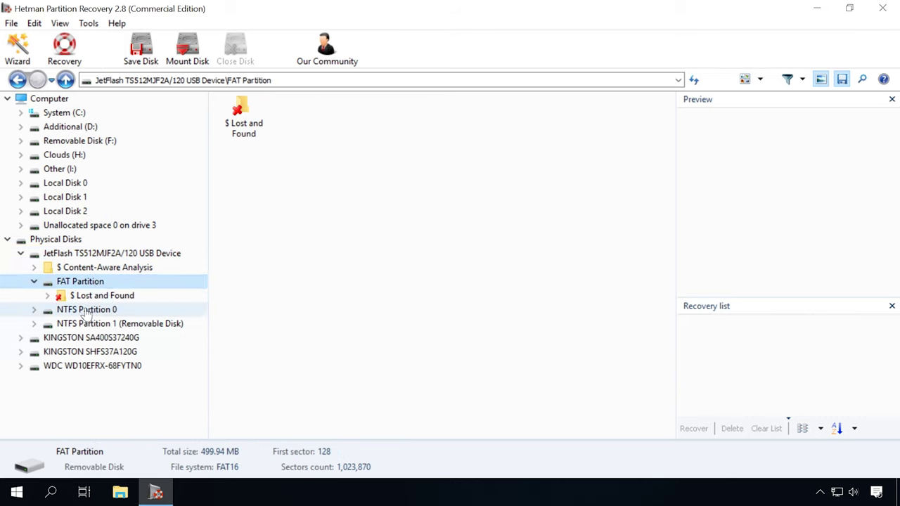
pyautogui.click(85, 310)
pyautogui.click(85, 338)
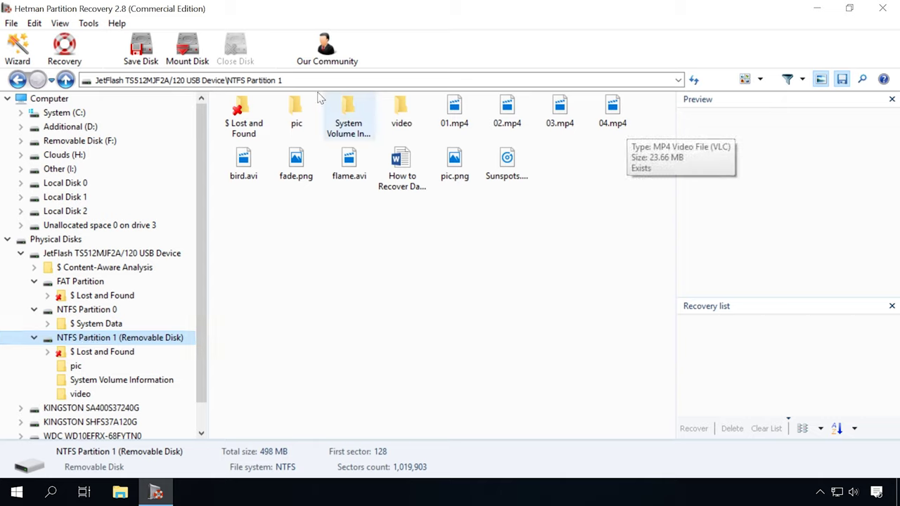
# Step: Preview Sunspots.mp3, pic.png, the Word document and play flame.avi, then select the second row
pyautogui.click(512, 172)
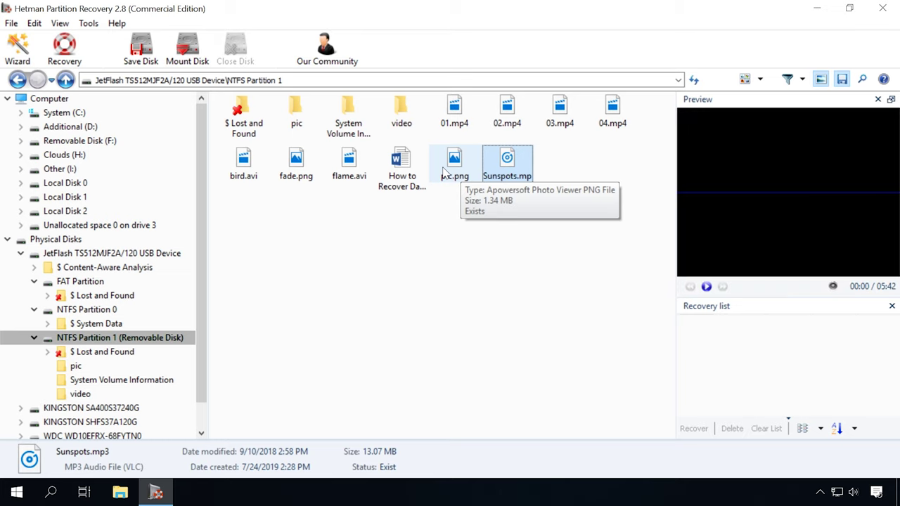
pyautogui.click(445, 170)
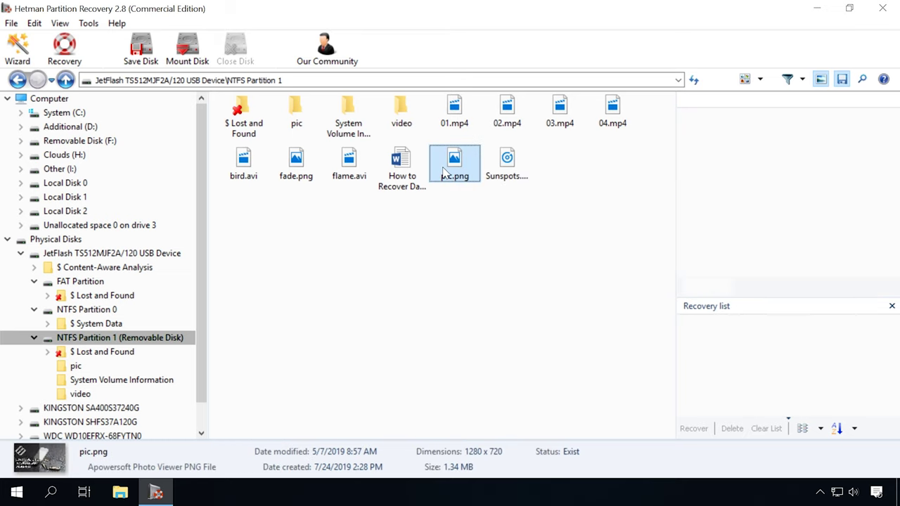
pyautogui.click(399, 163)
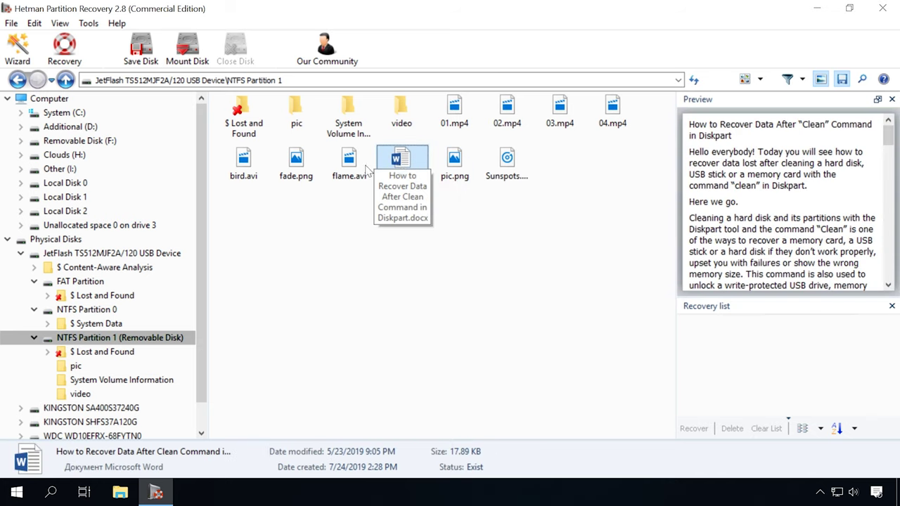
pyautogui.click(360, 169)
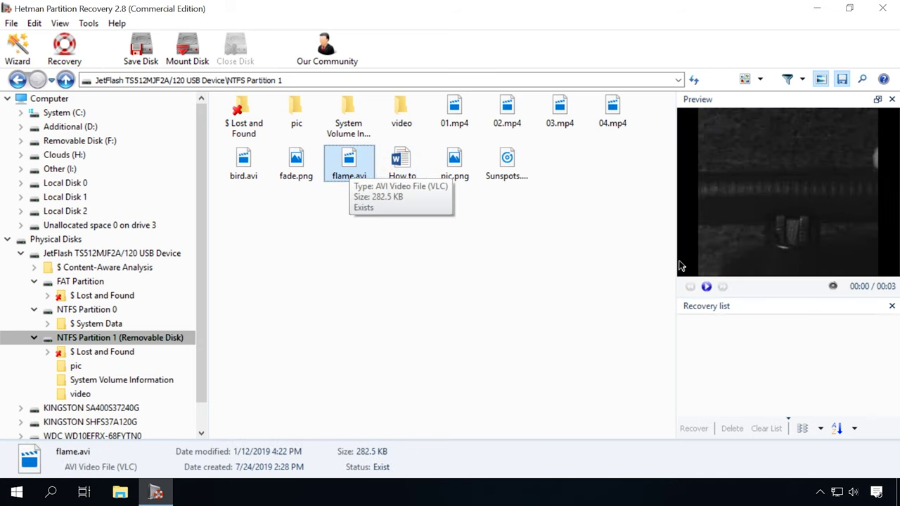
pyautogui.click(706, 287)
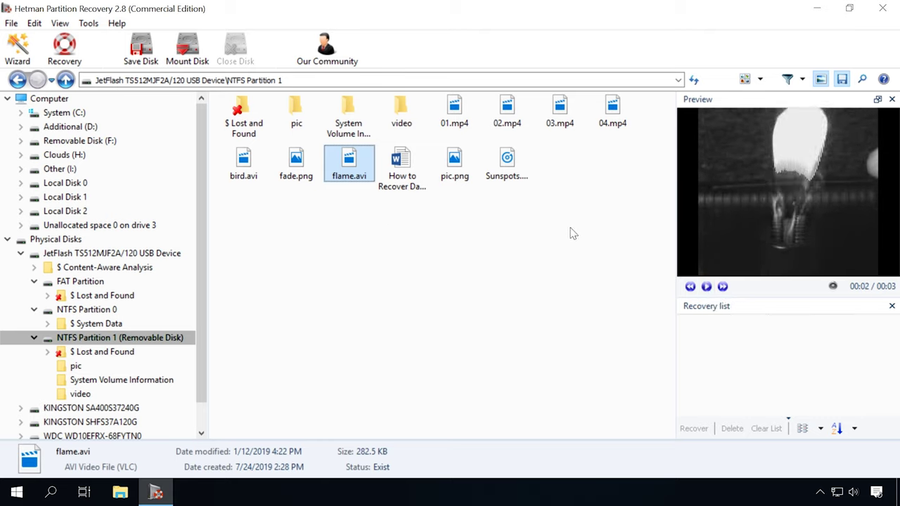
pyautogui.moveTo(571, 232); pyautogui.dragTo(219, 145)
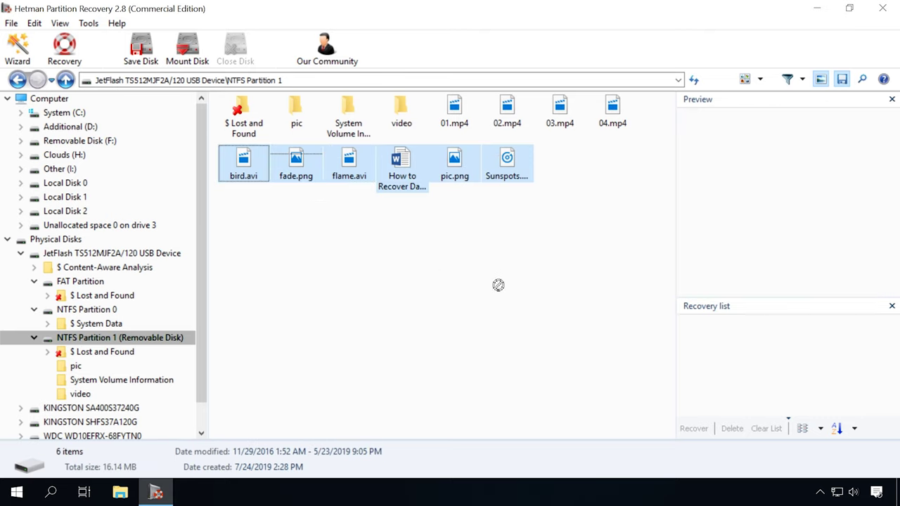
# Step: Add the six files to the recovery list and save them to the Desktop folder
pyautogui.moveTo(498, 285); pyautogui.dragTo(717, 357)
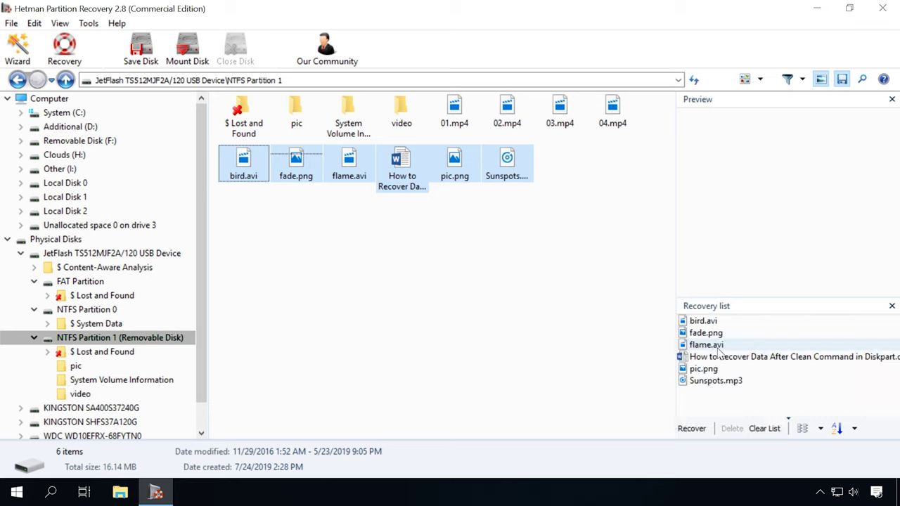
pyautogui.click(552, 304)
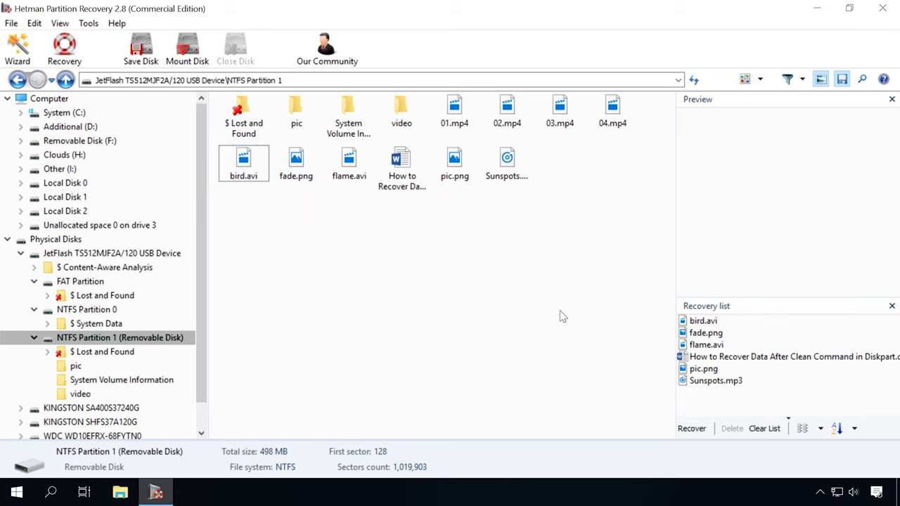
pyautogui.click(693, 430)
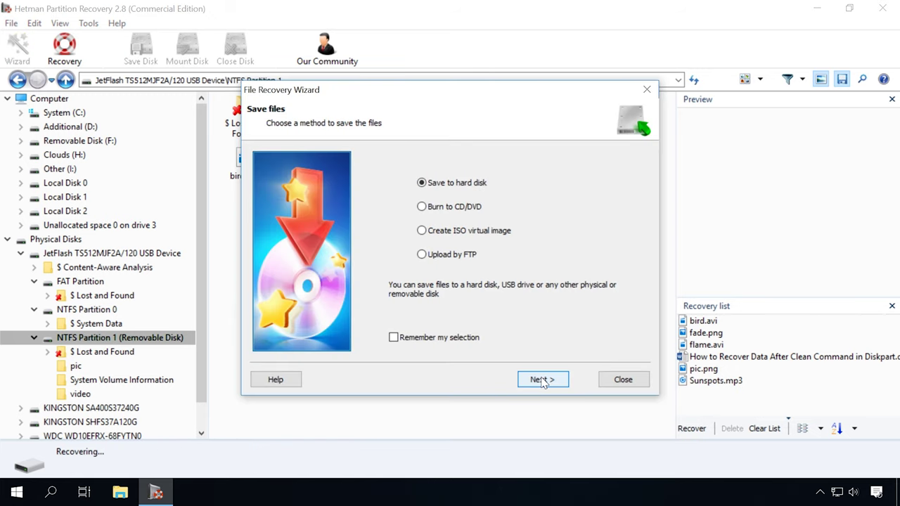
pyautogui.click(542, 380)
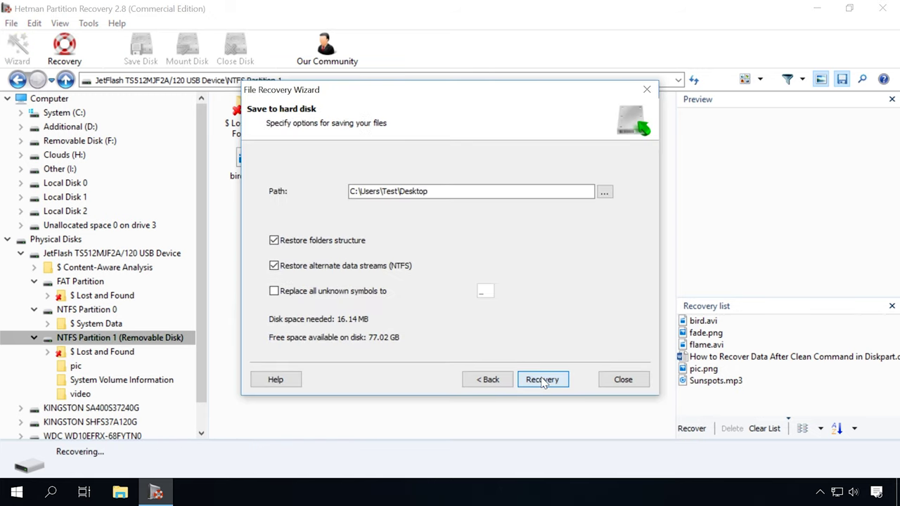
pyautogui.click(542, 380)
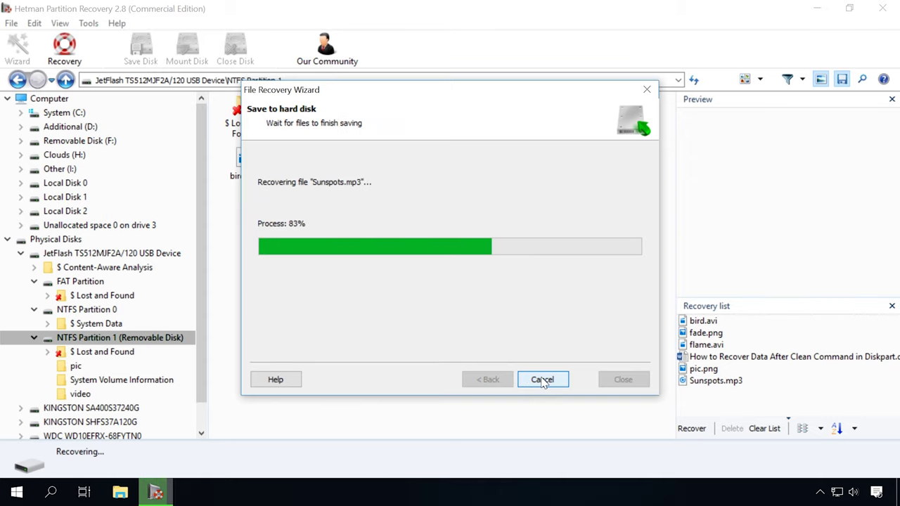
pyautogui.click(543, 380)
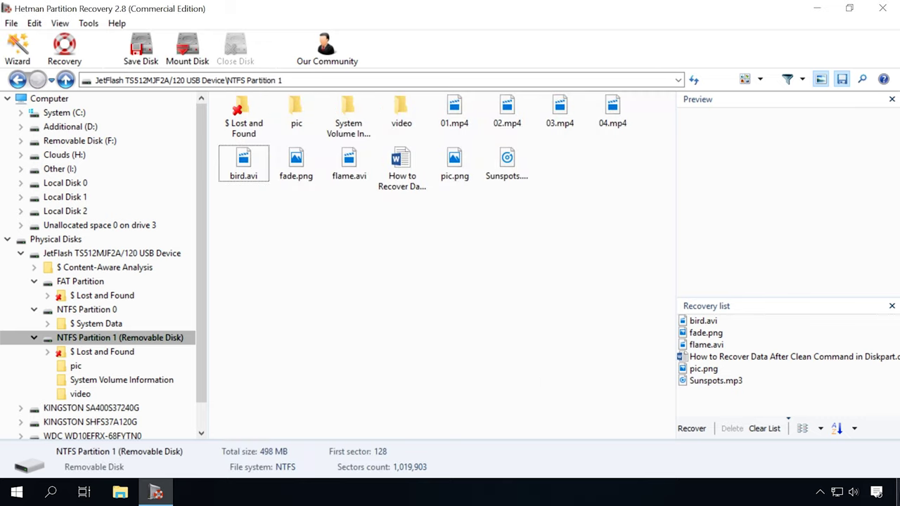
pyautogui.click(897, 492)
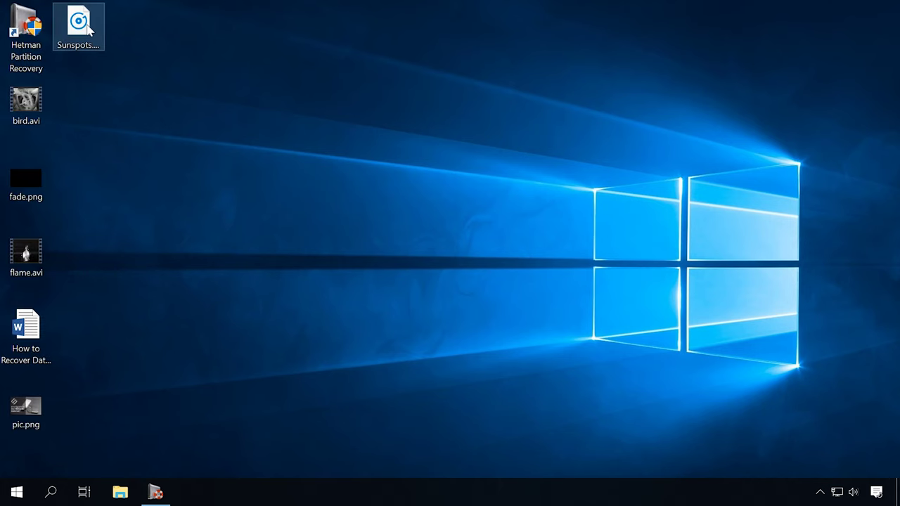
# Step: Move the Sunspots.mp3 icon below the others and select the recovered file icons
pyautogui.moveTo(78, 25); pyautogui.dragTo(105, 113)
pyautogui.moveTo(146, 75)
pyautogui.mouseDown()
pyautogui.moveTo(25, 342)
pyautogui.moveTo(8, 414)
pyautogui.mouseUp()
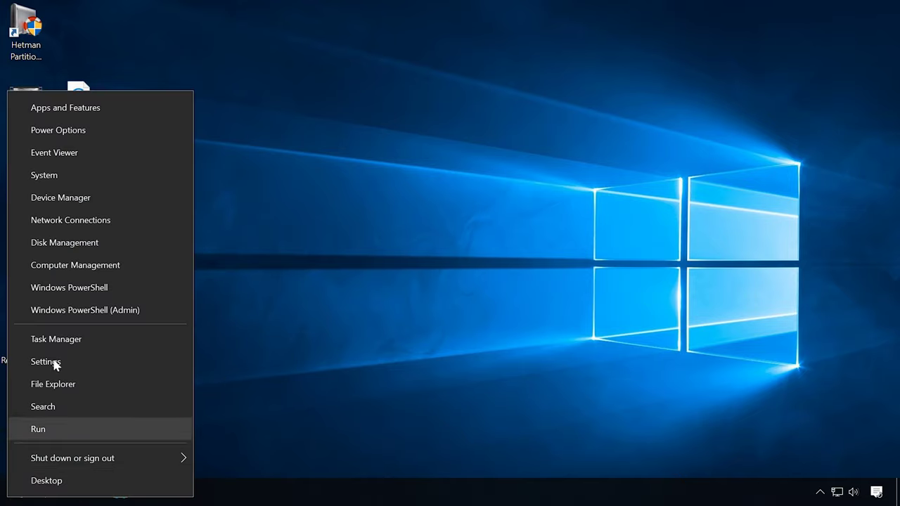
# Step: Open Disk Management maximized and scroll down to show removable Disk 3
pyautogui.moveTo(56, 242); pyautogui.dragTo(62, 248)
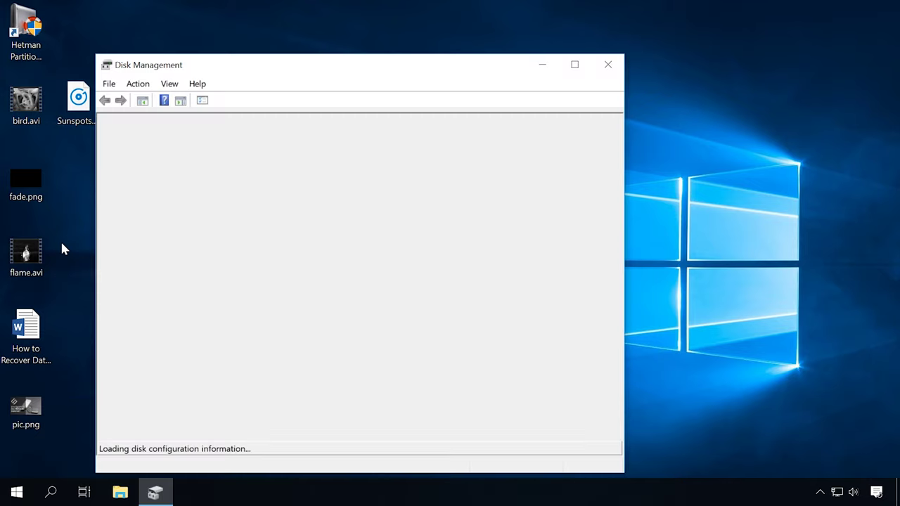
pyautogui.click(574, 65)
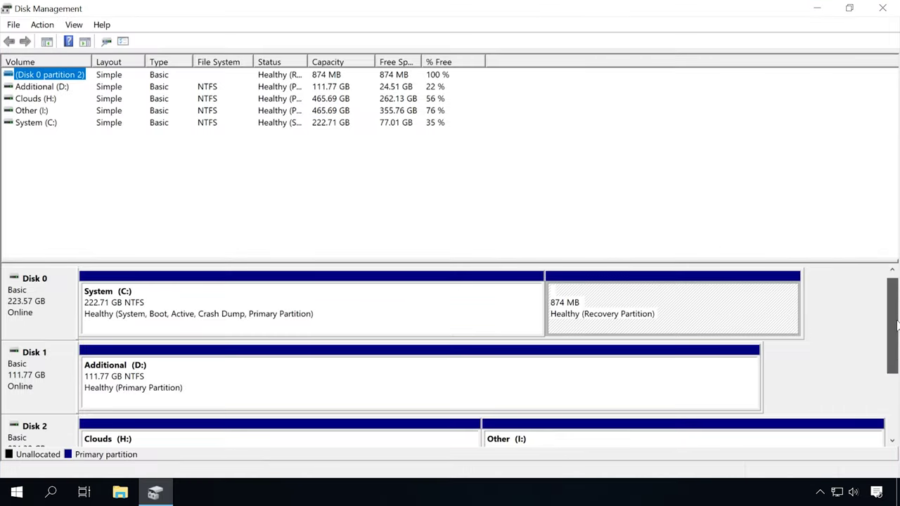
pyautogui.moveTo(891, 325); pyautogui.dragTo(891, 388)
# Step: Create a 498 MB simple volume on Disk 3's unallocated space with the suggested drive letter
pyautogui.click(161, 379)
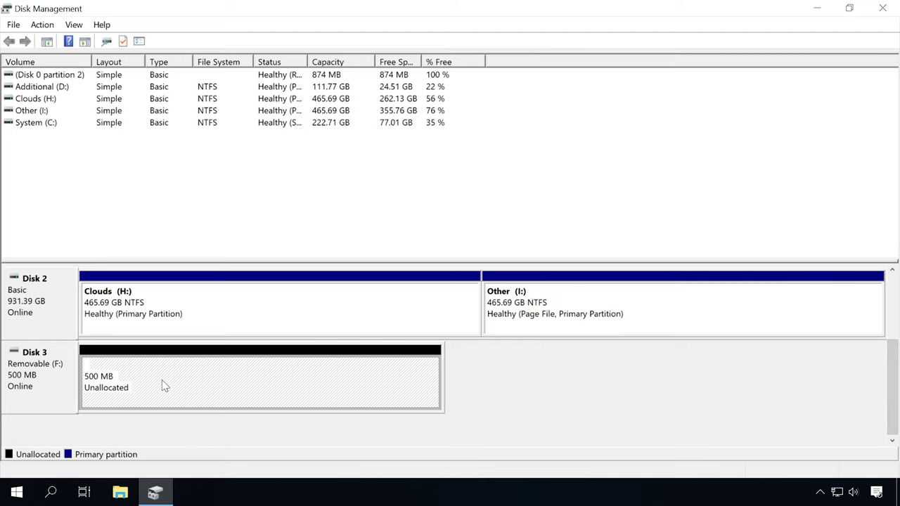
pyautogui.rightClick(162, 379)
pyautogui.click(225, 268)
pyautogui.click(274, 326)
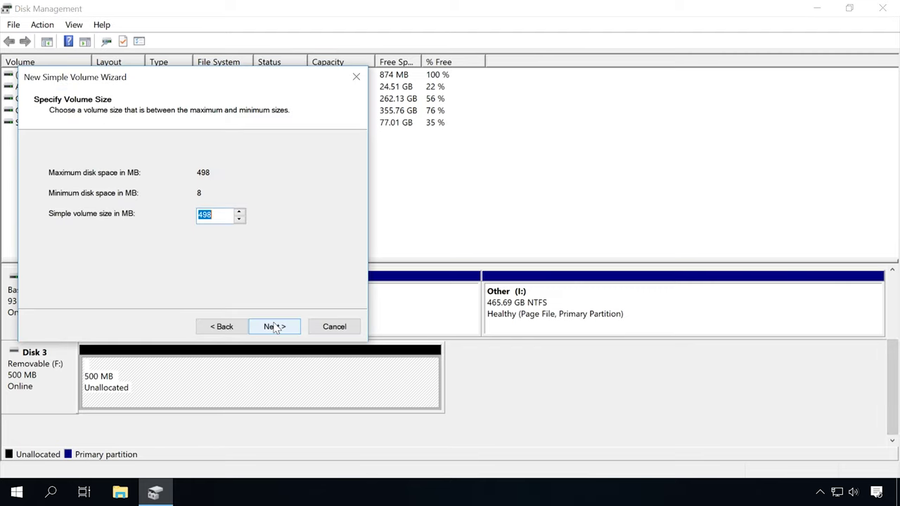
pyautogui.click(274, 327)
pyautogui.click(274, 327)
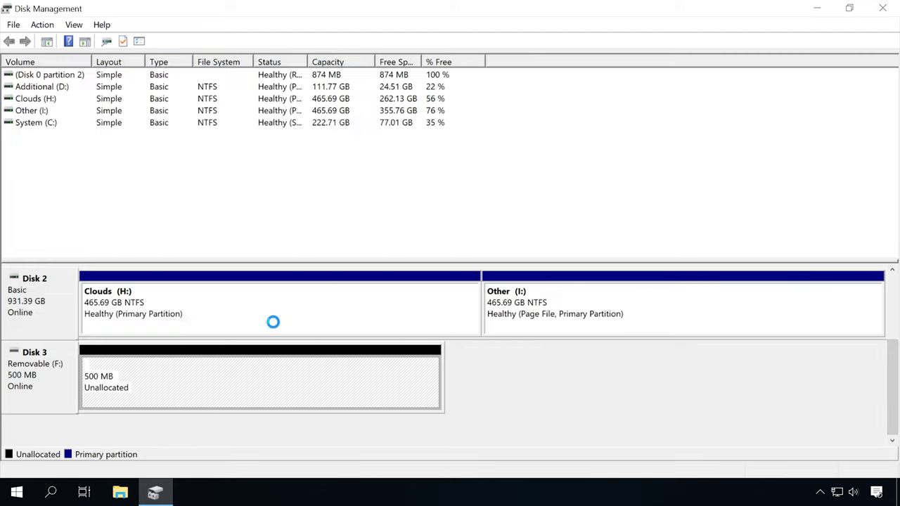